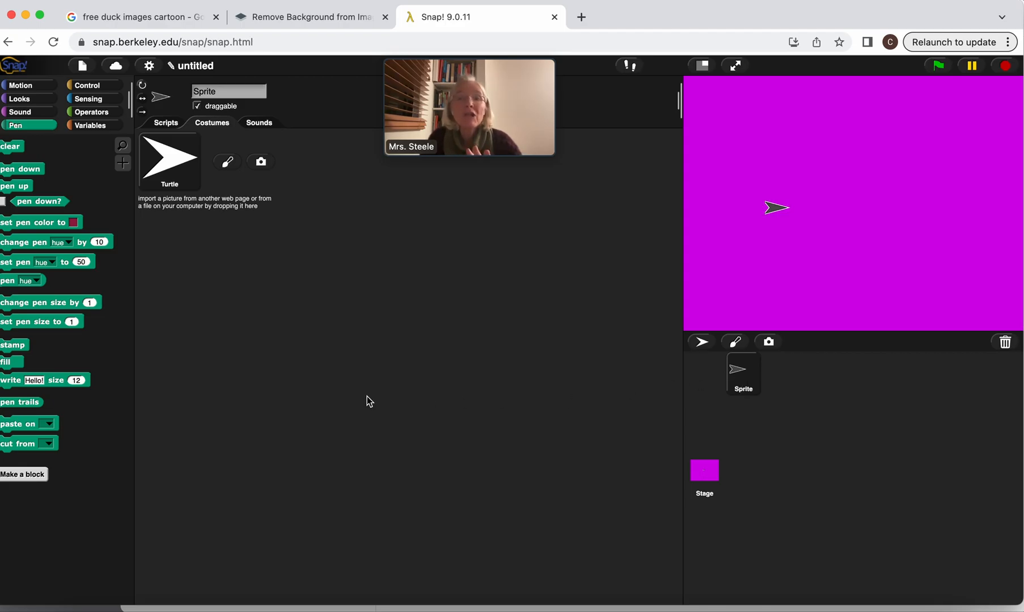
Look through the cartoon duck image search results for a picture suitable as a sprite costume
click(123, 22)
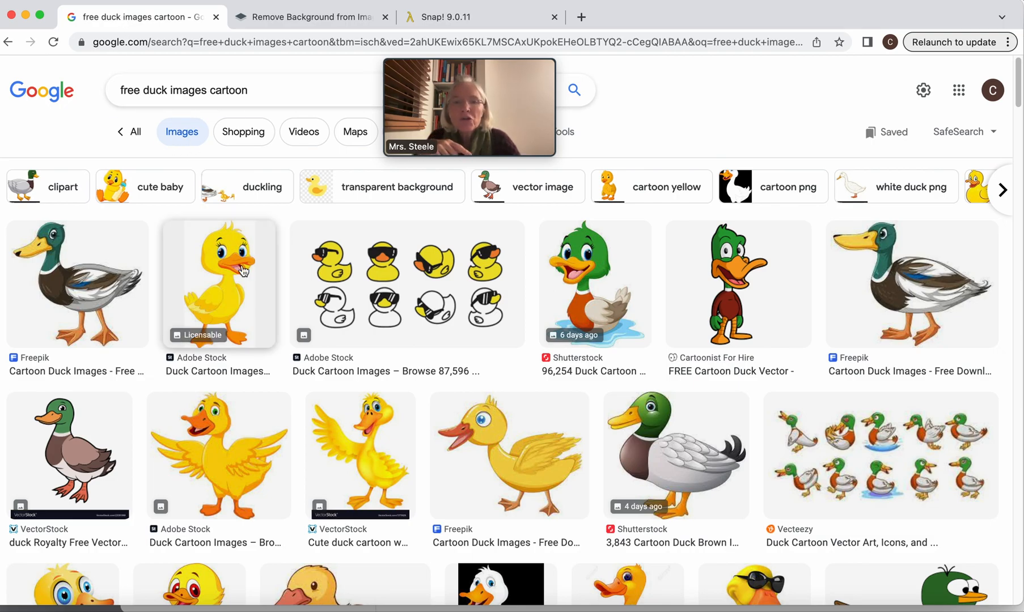
scroll(241, 265, down, 3)
scroll(242, 271, down, 1)
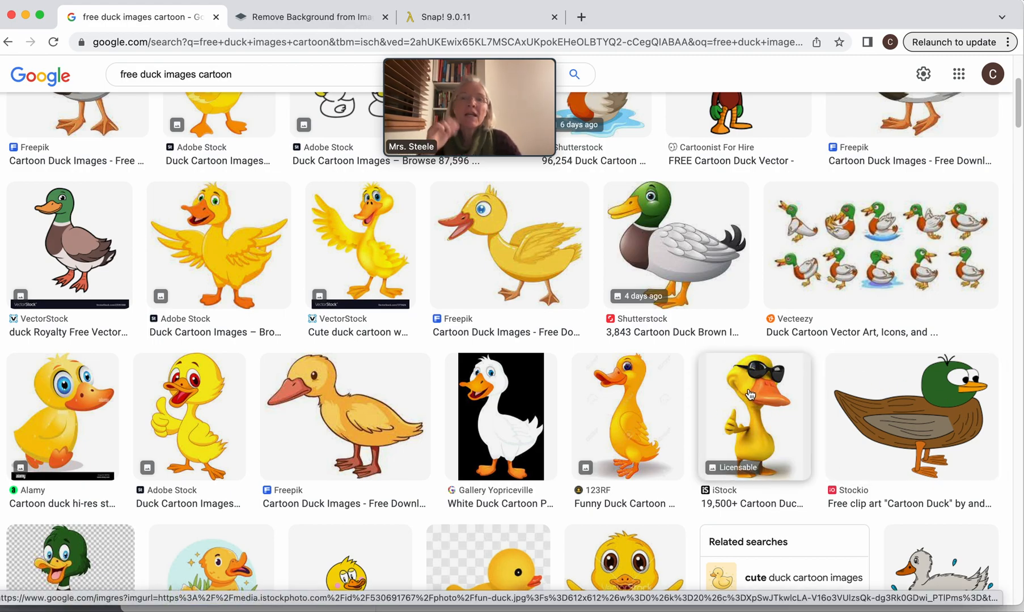
Switch to Snap! and import CoolDuck_WithBackground.jpeg from the Images folder as a costume for the sprite
click(456, 21)
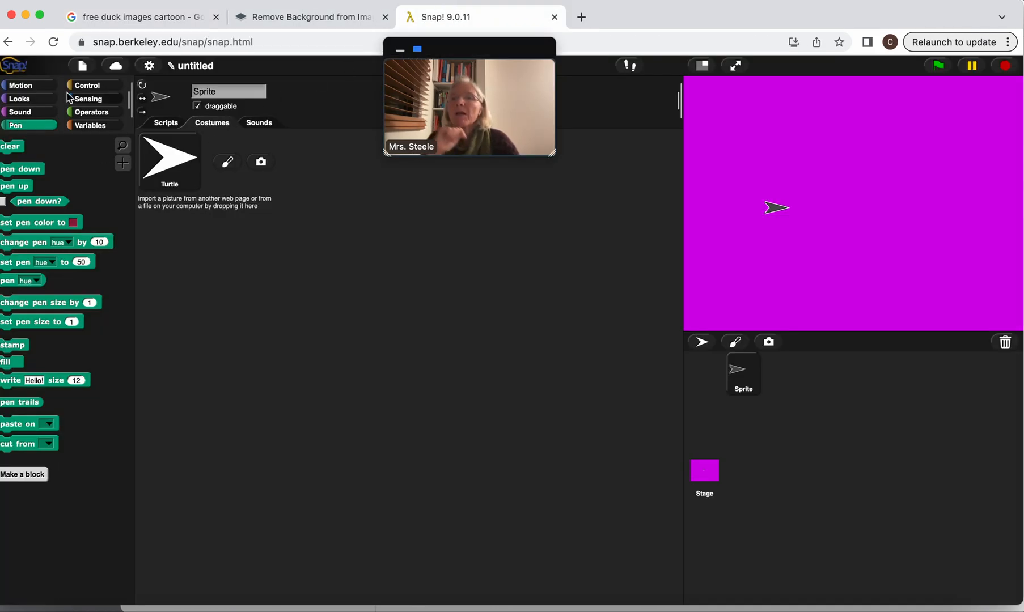
click(82, 65)
click(92, 138)
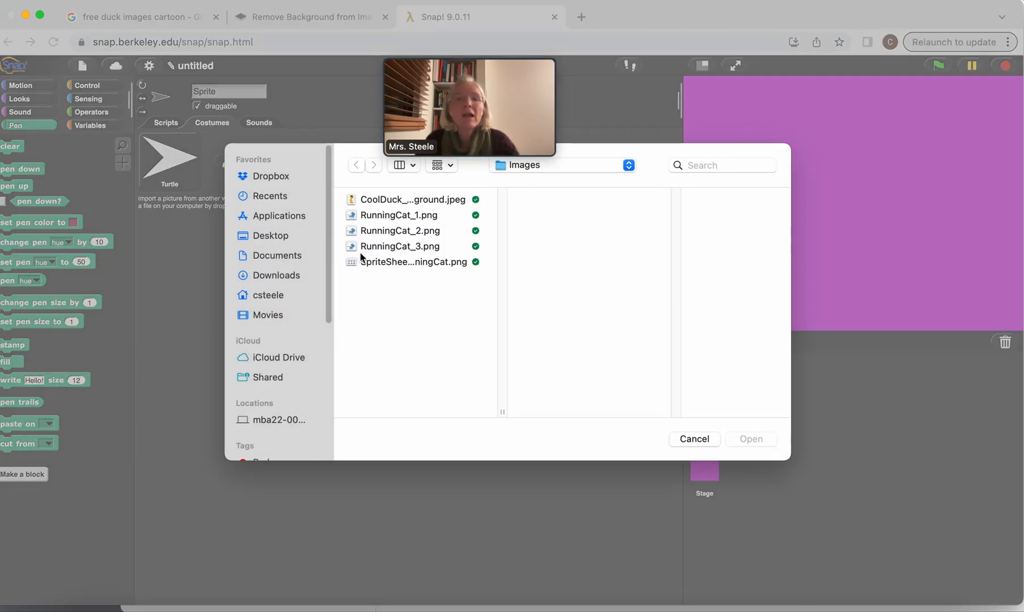
click(381, 203)
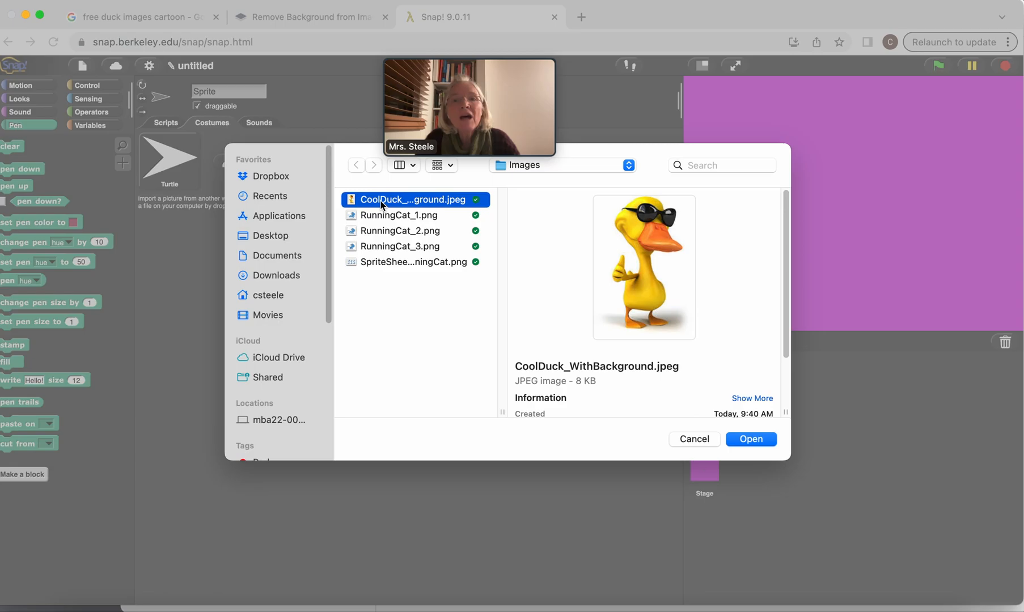
click(740, 440)
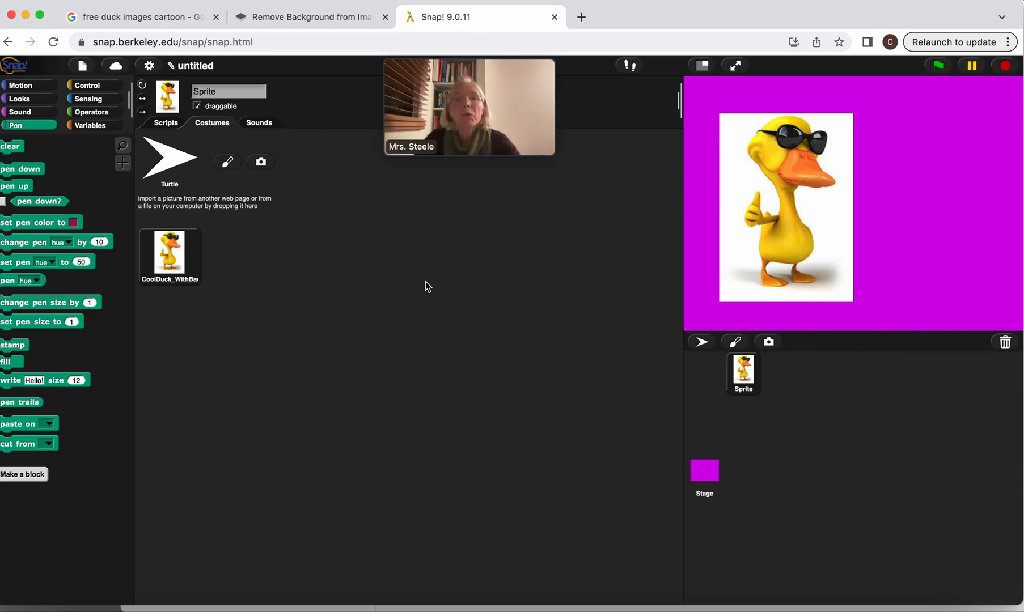
Switch to remove.bg, upload CoolDuck_WithBackground.jpeg to strip its background, and download the resulting image
click(299, 20)
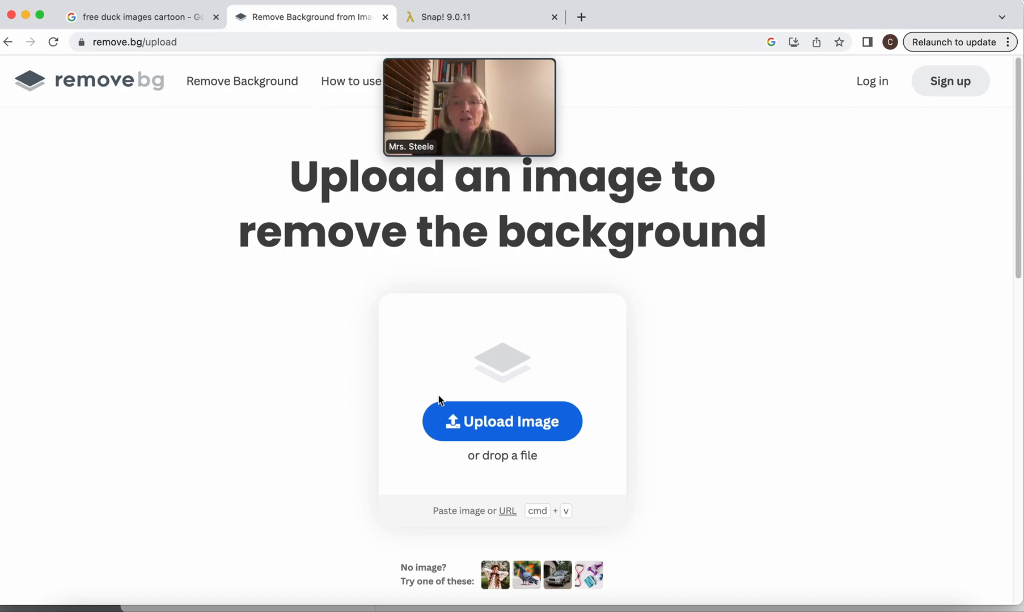
click(491, 426)
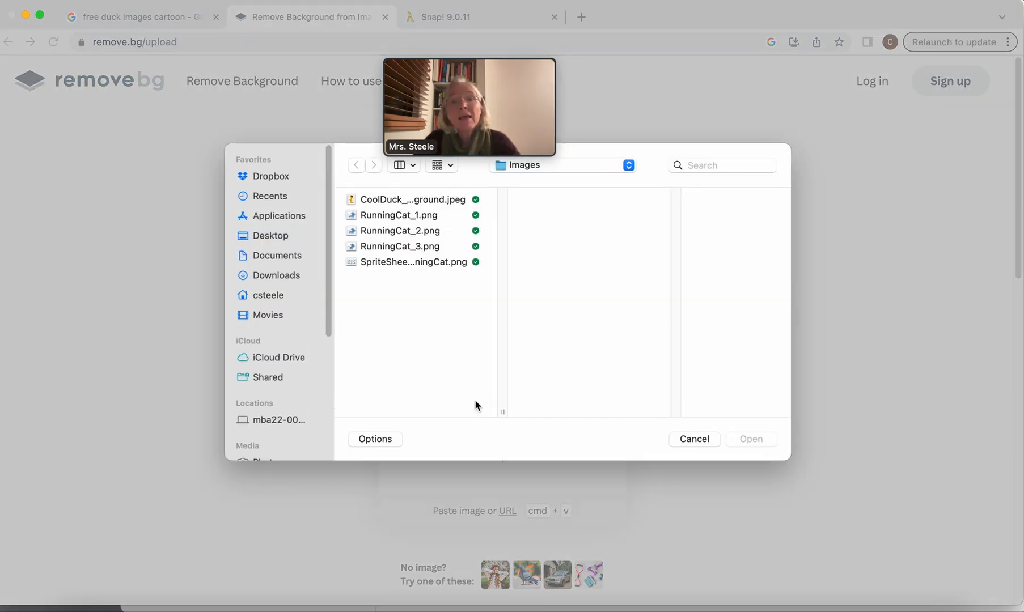
click(416, 202)
click(750, 439)
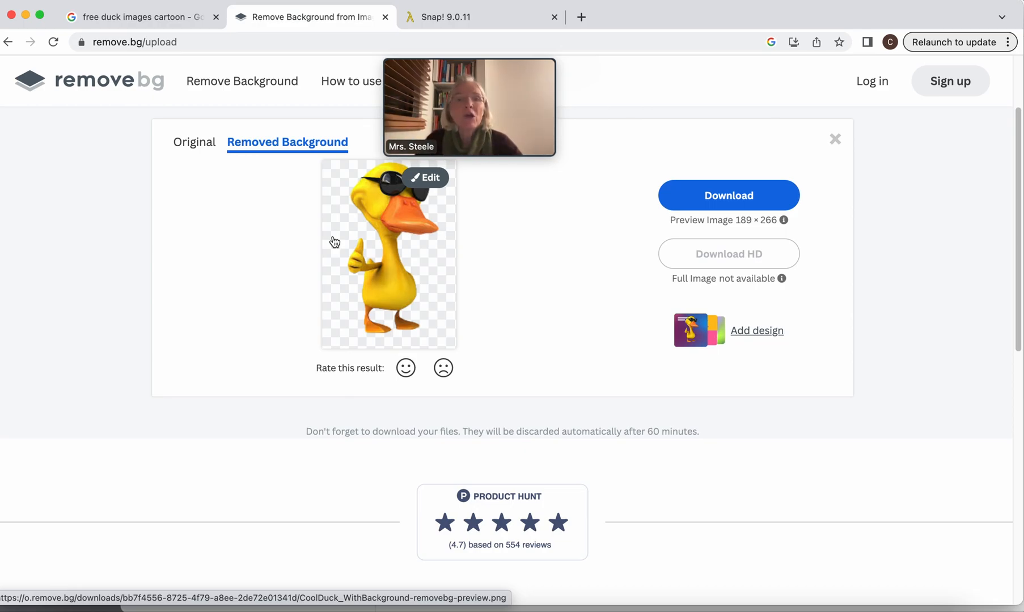
click(702, 198)
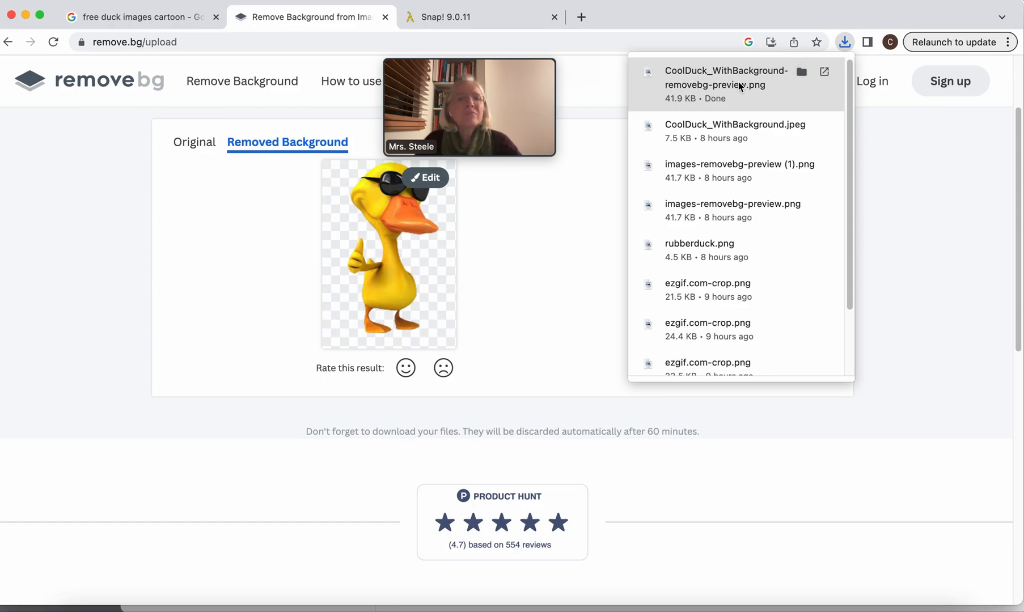
Move CoolDuck_WithBackground-removebg-preview.png from the Downloads folder into the Images folder and return to the browser
click(799, 72)
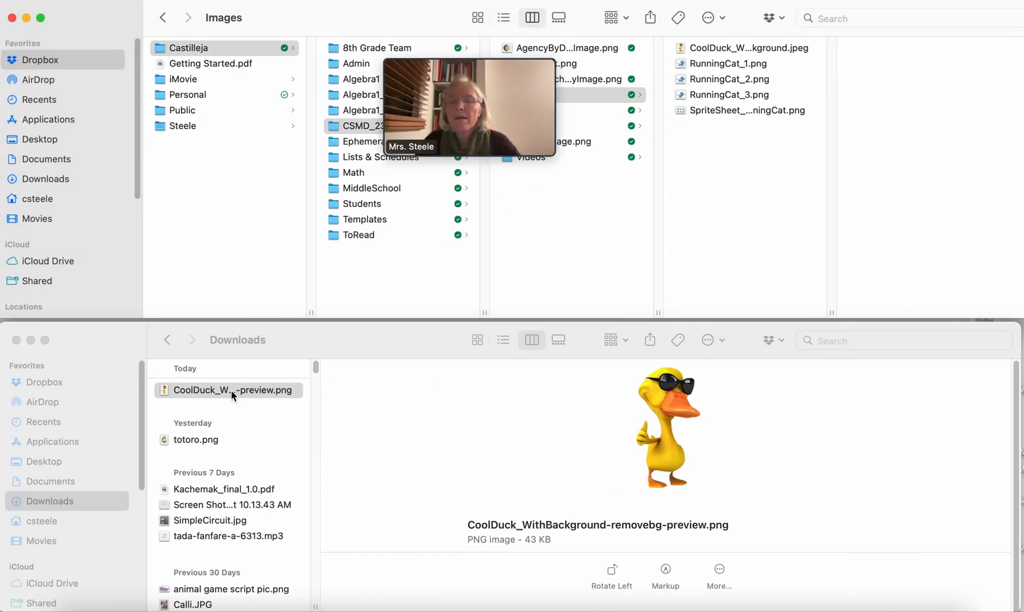
drag(168, 390, 684, 152)
key(F11)
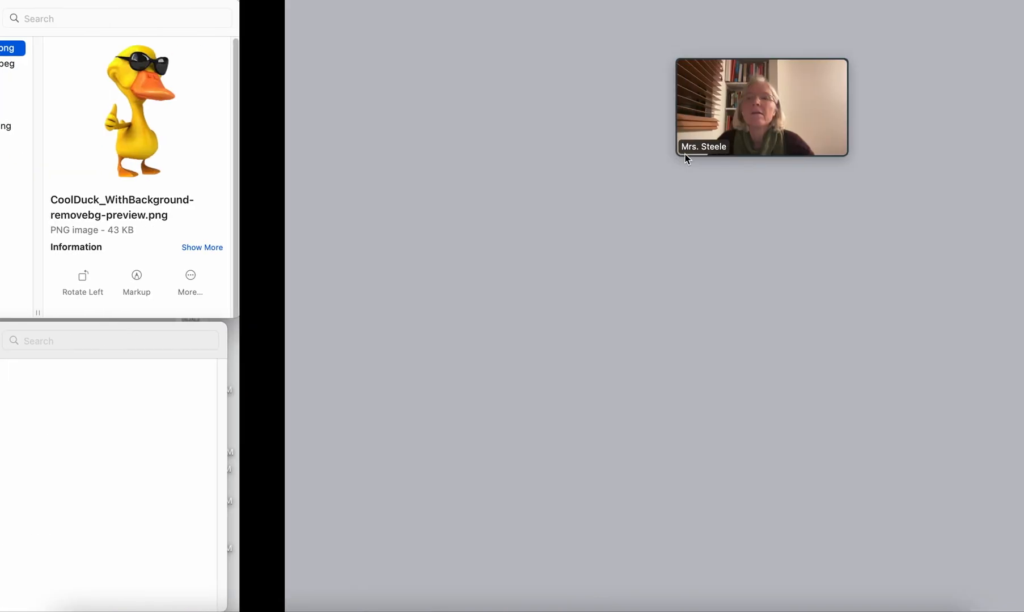
key(F11)
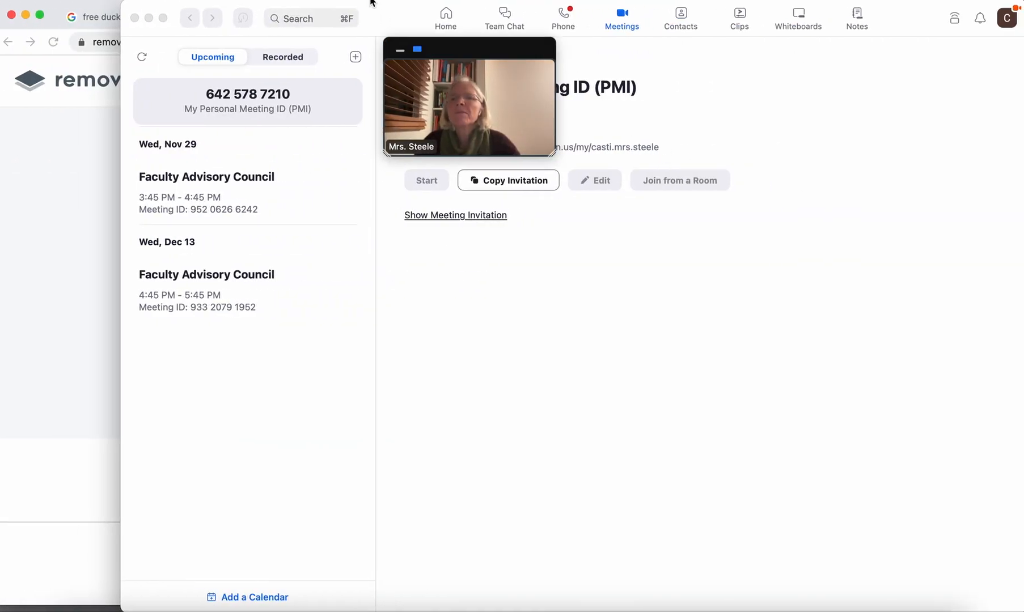
click(148, 17)
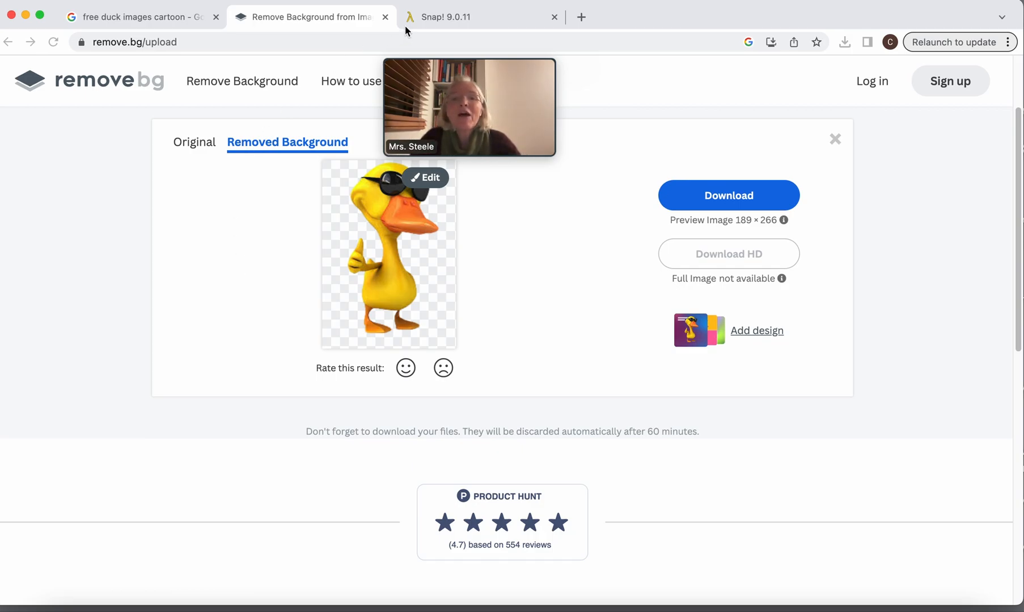
Switch to Snap! and import CoolDuck_WithBackground-removebg-preview.png from the Images folder as a costume
click(431, 18)
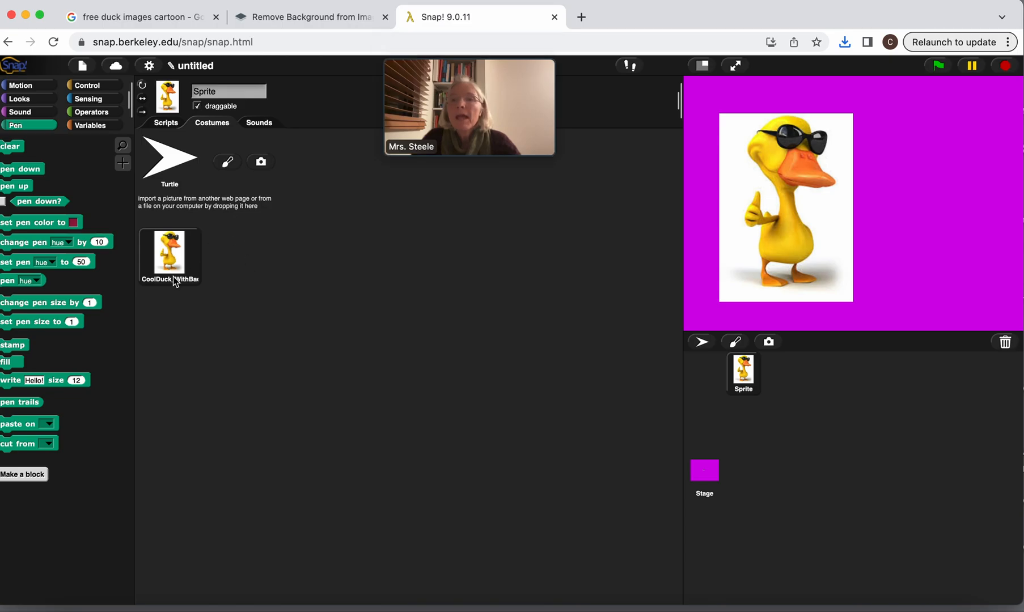
click(82, 65)
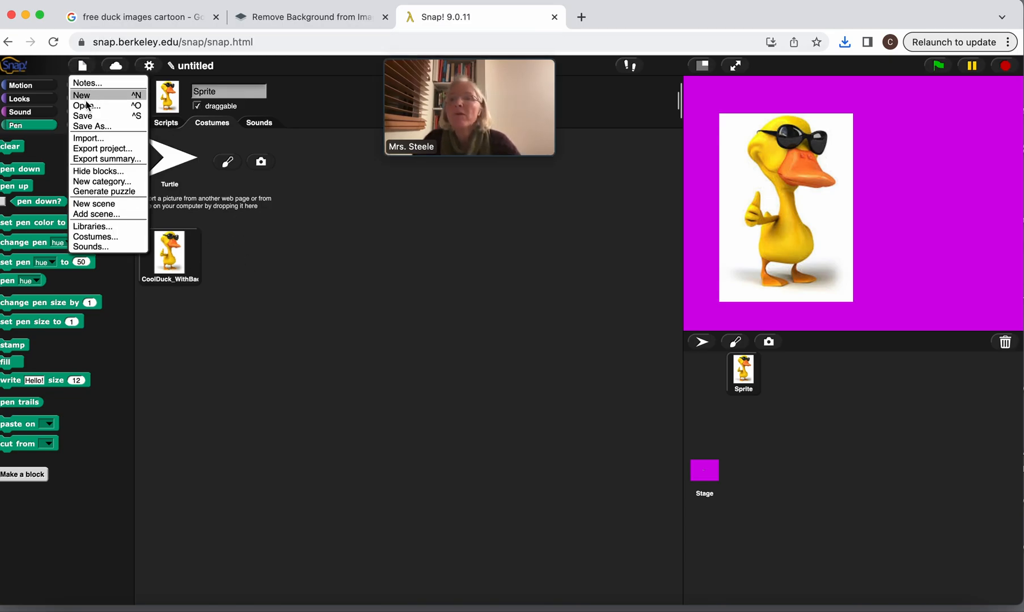
click(86, 137)
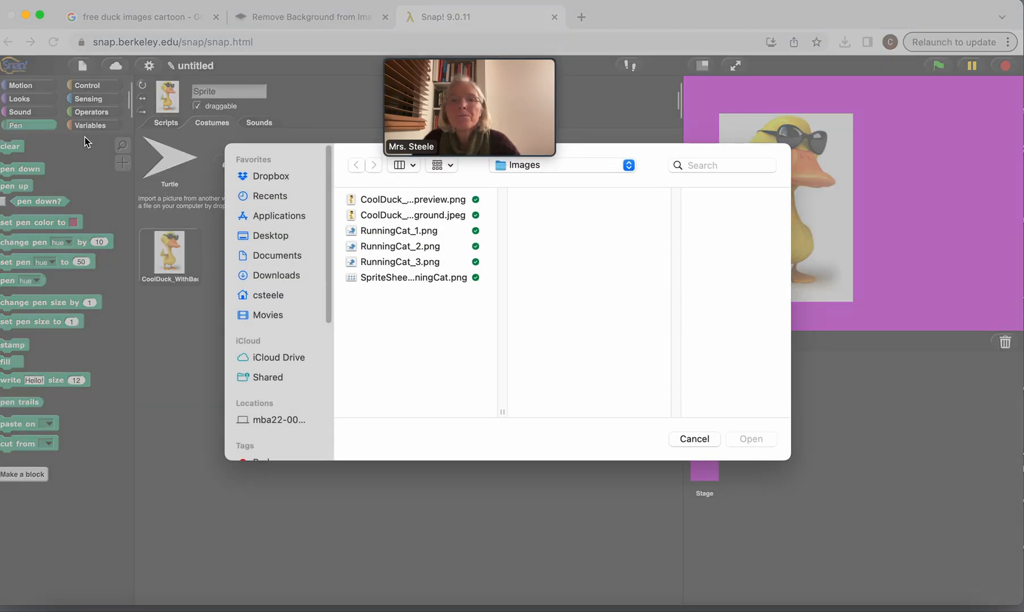
click(429, 198)
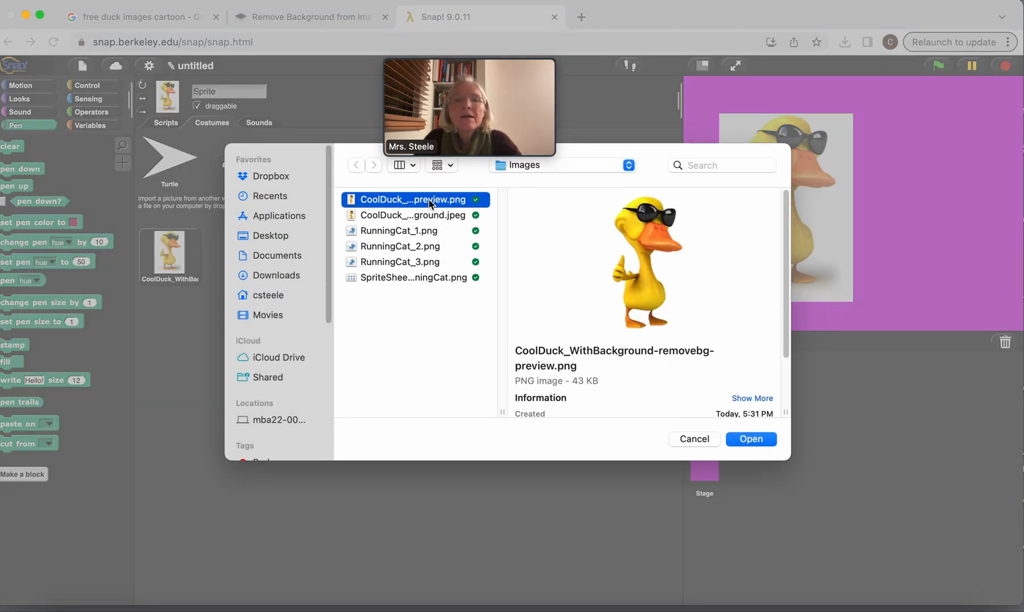
click(747, 441)
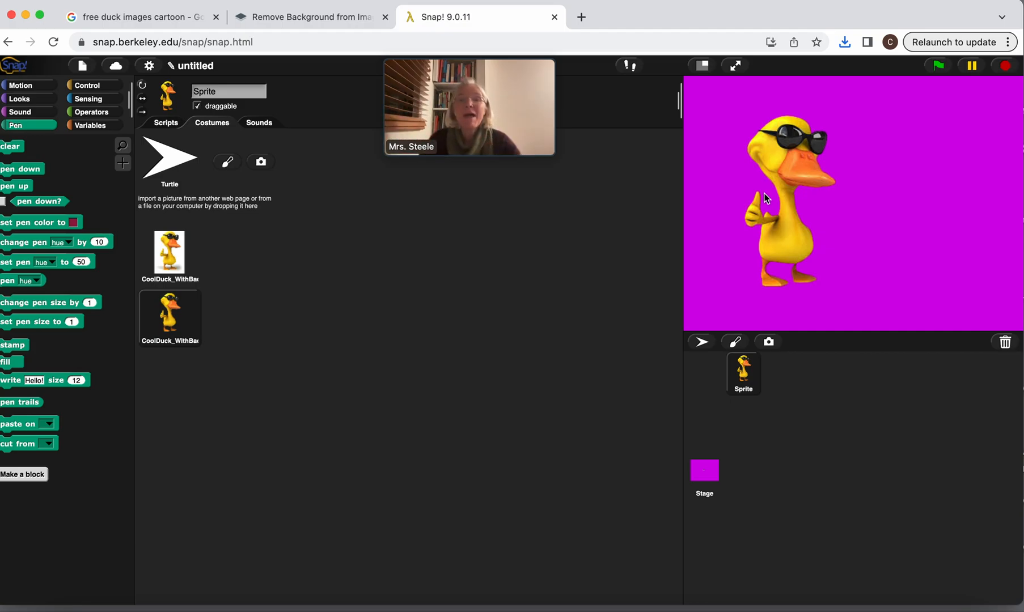
Delete the duck costume that still has the white background
mouse_move(395, 96)
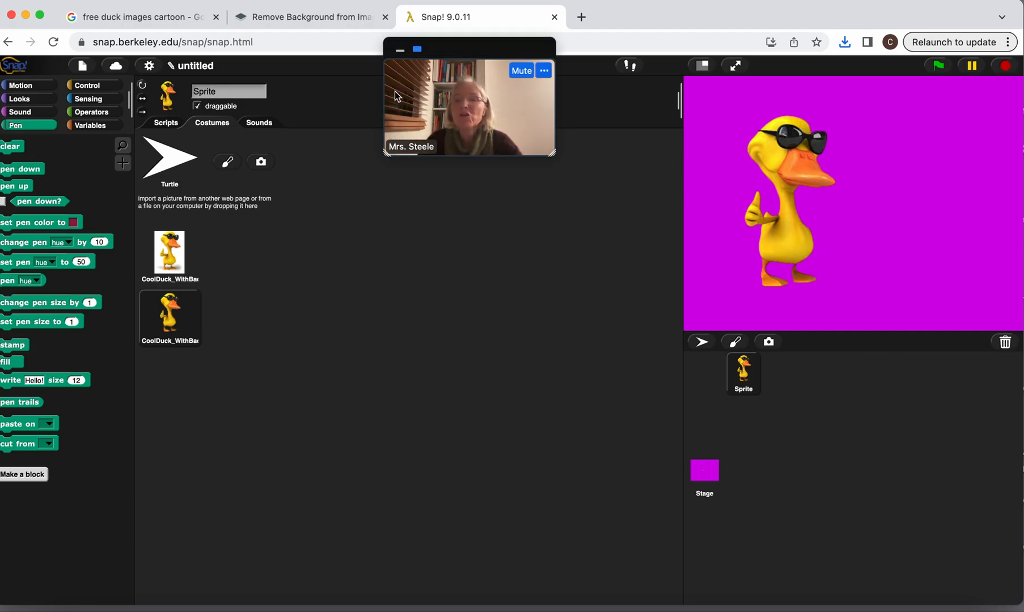
right_click(166, 259)
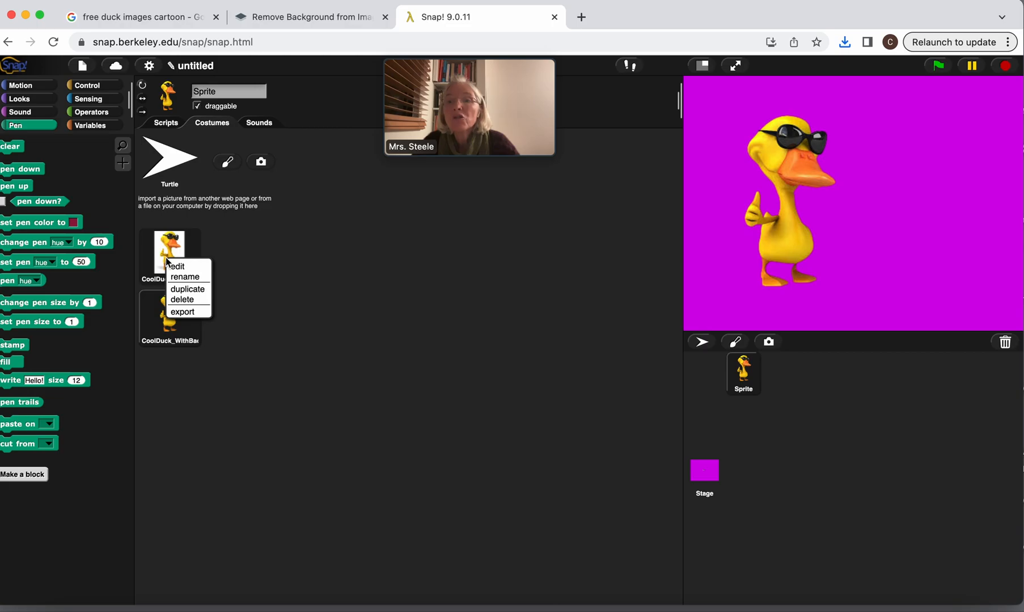
click(182, 300)
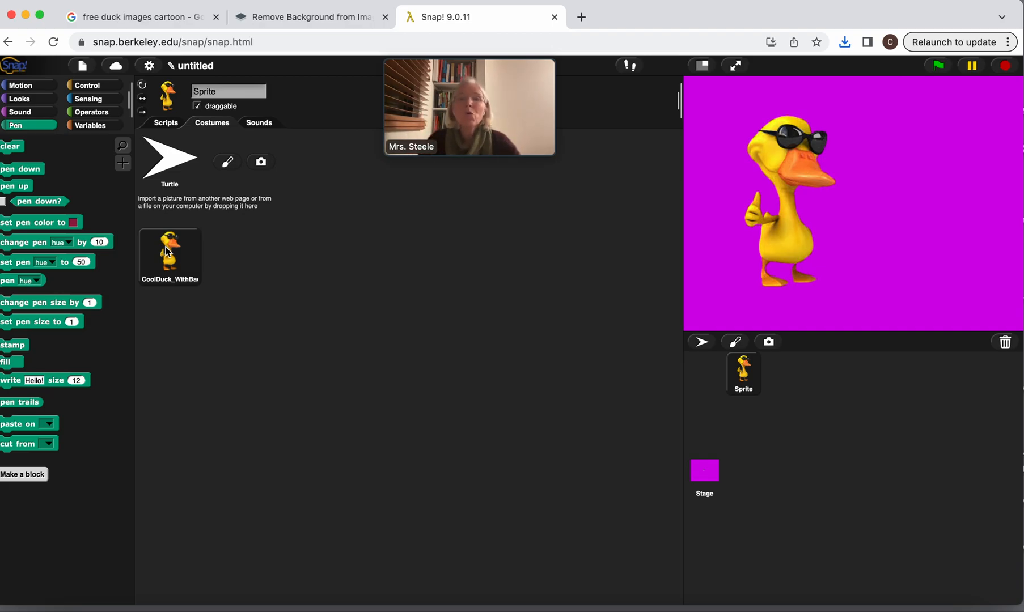
Transfer the Charatoon free standing yellow duck picture from the image search results straight to remove.bg for background removal
click(155, 18)
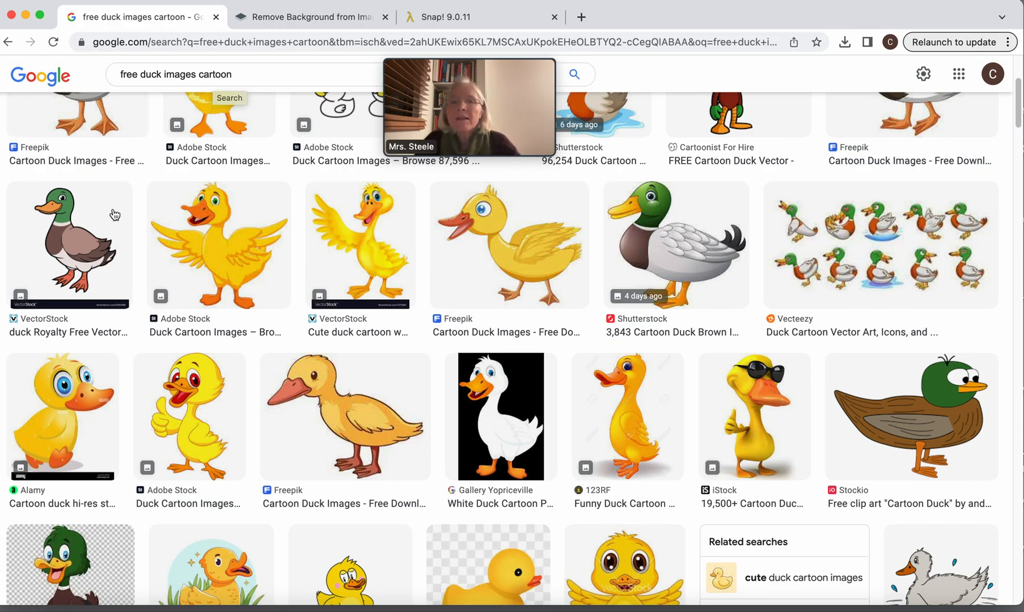
scroll(300, 309, down, 5)
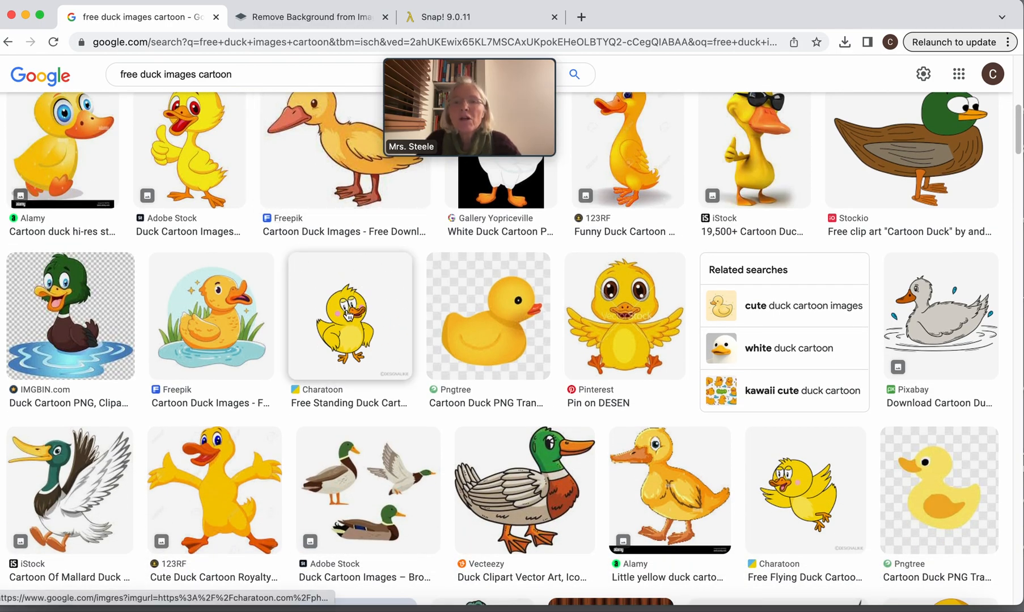
drag(346, 311, 436, 308)
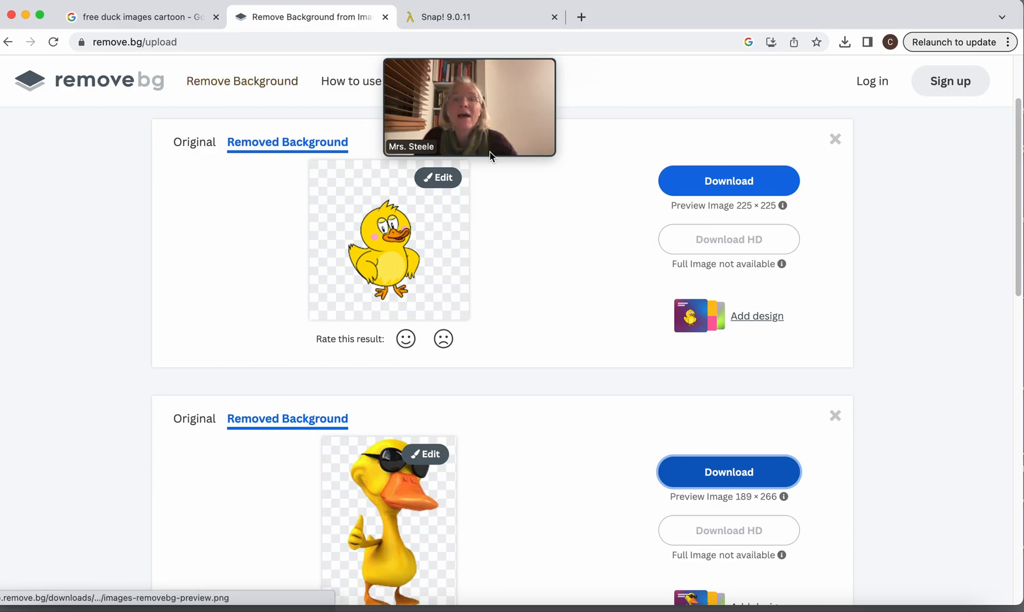
Return to Snap! and add a "set size to" block with the value 40% to the sprite's scripts
click(462, 20)
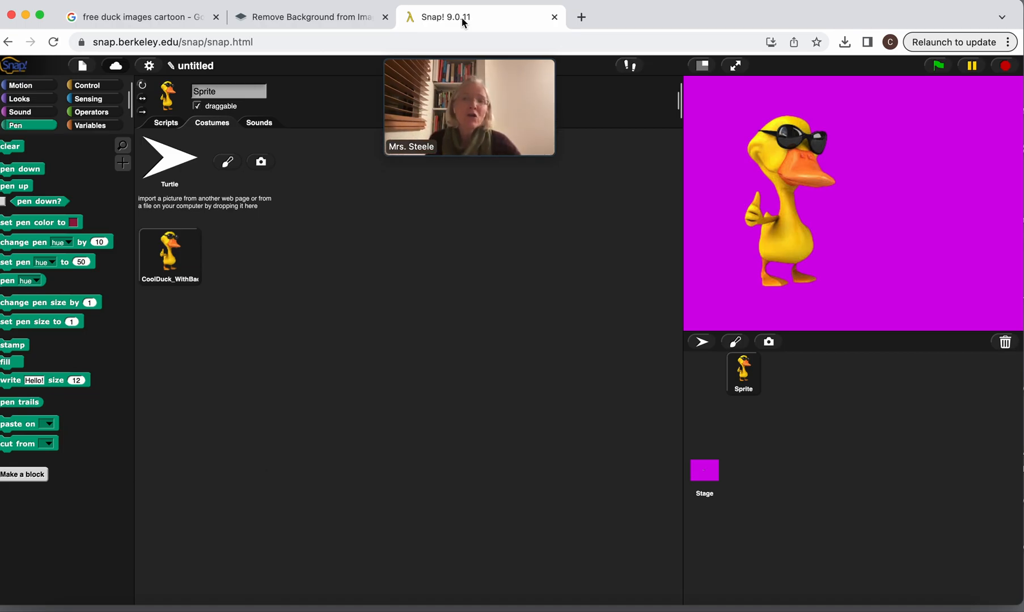
click(164, 123)
click(24, 101)
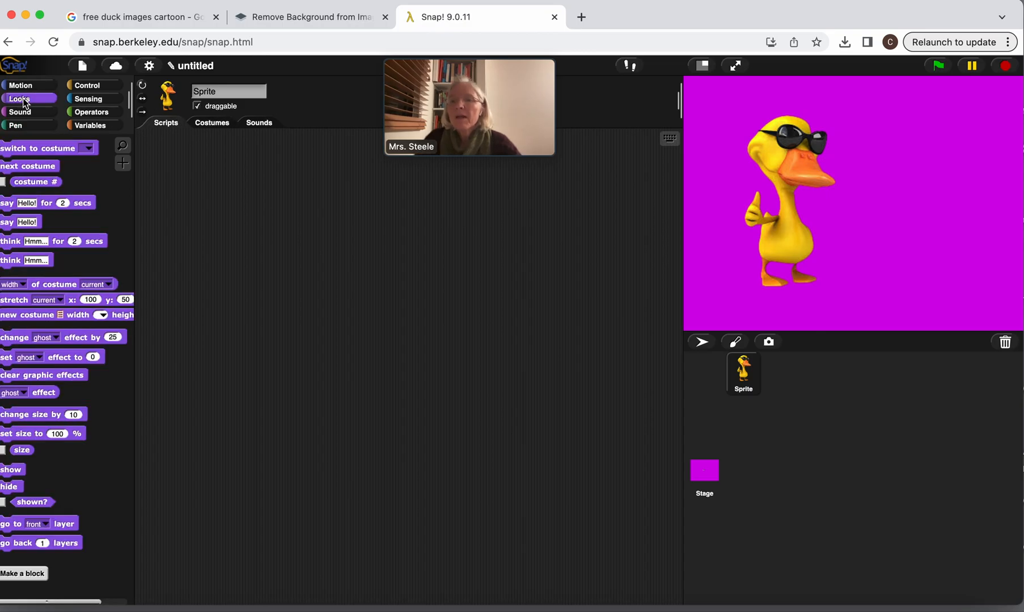
drag(21, 441, 199, 259)
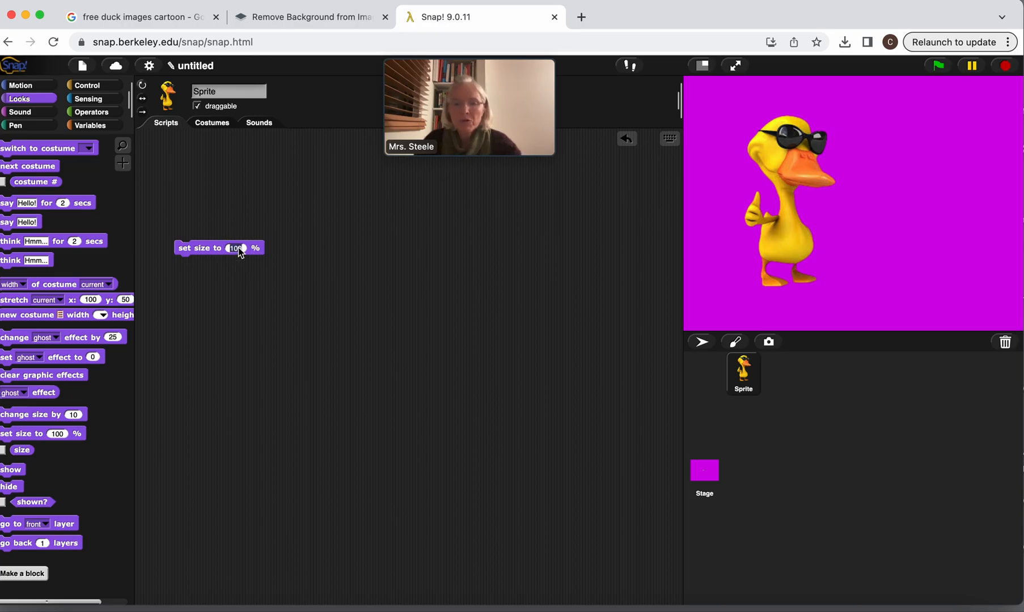
text(40)
key(Return)
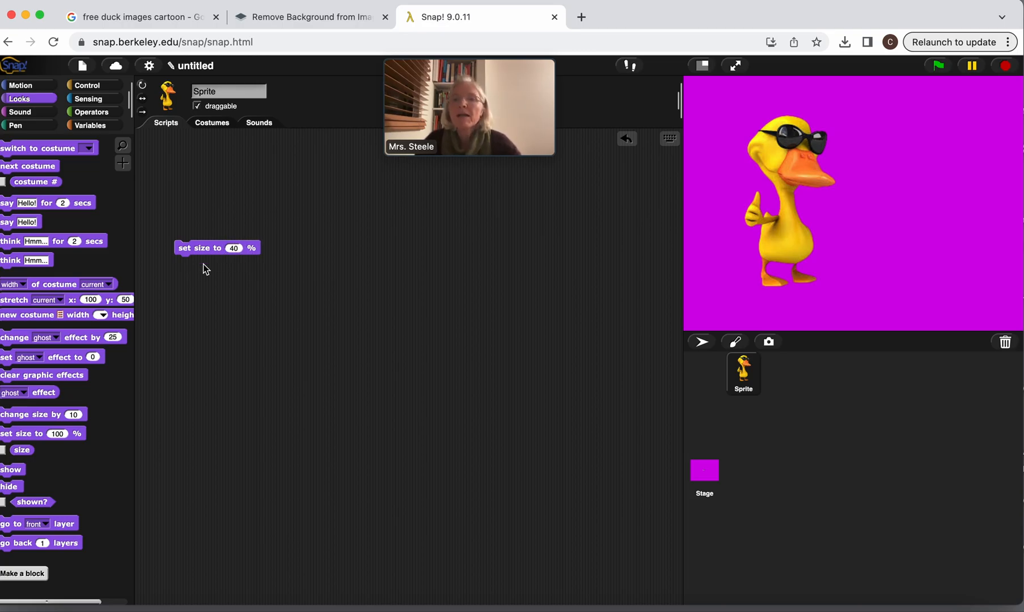
Enlarge the code blocks by setting the block zoom to about 2.37
click(148, 66)
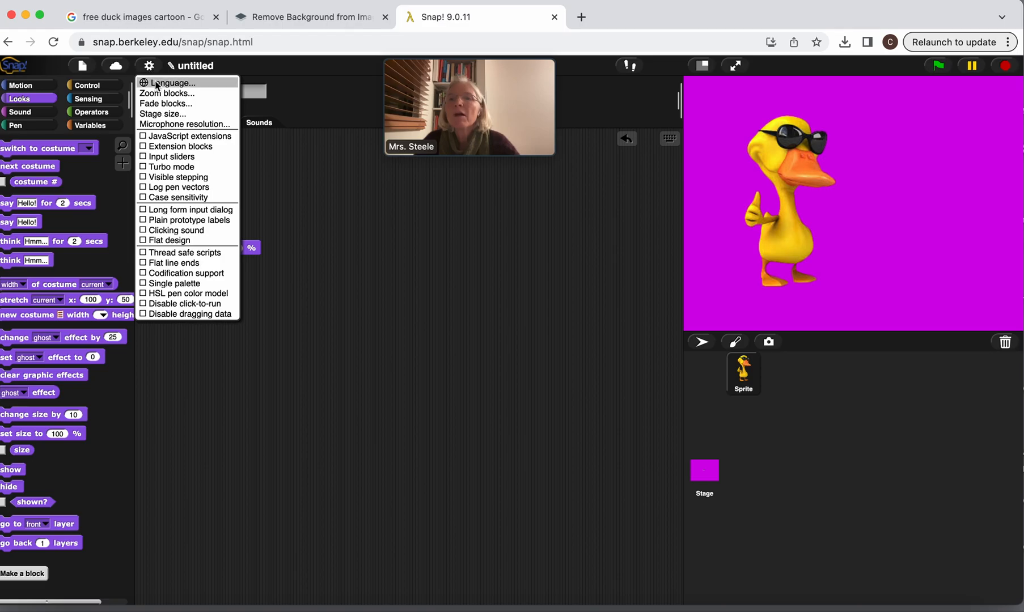
click(165, 93)
drag(468, 375, 485, 380)
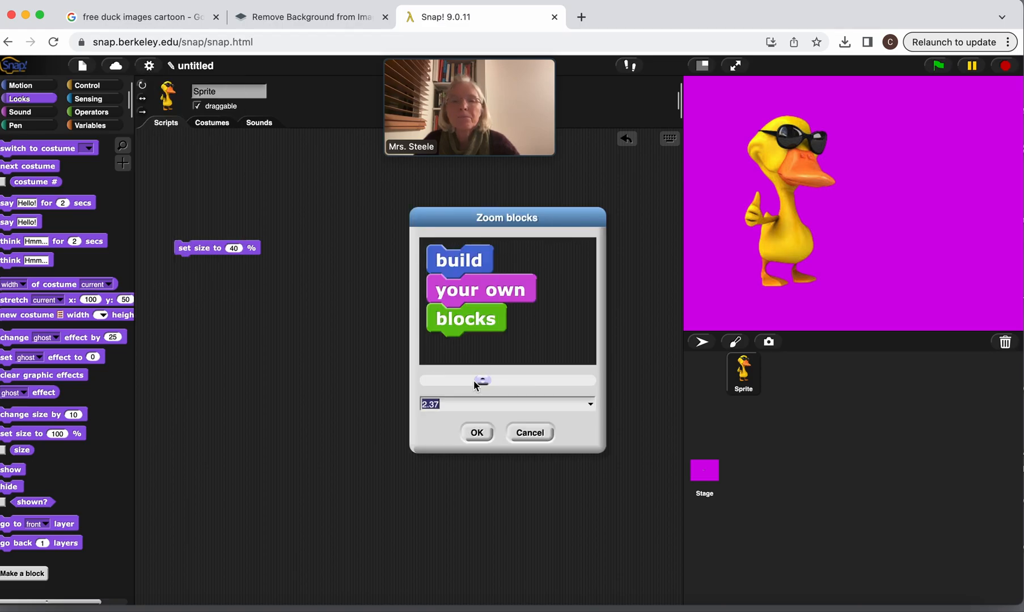
click(476, 433)
Reposition the "set size to 40%" block higher in the scripting area and run it to shrink the duck
drag(277, 421, 217, 219)
click(217, 207)
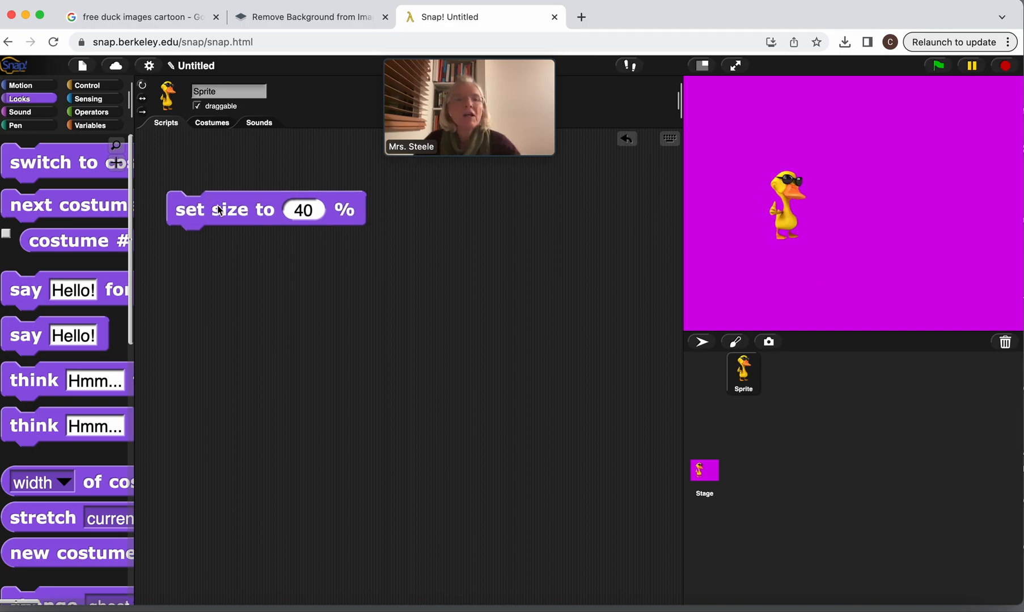